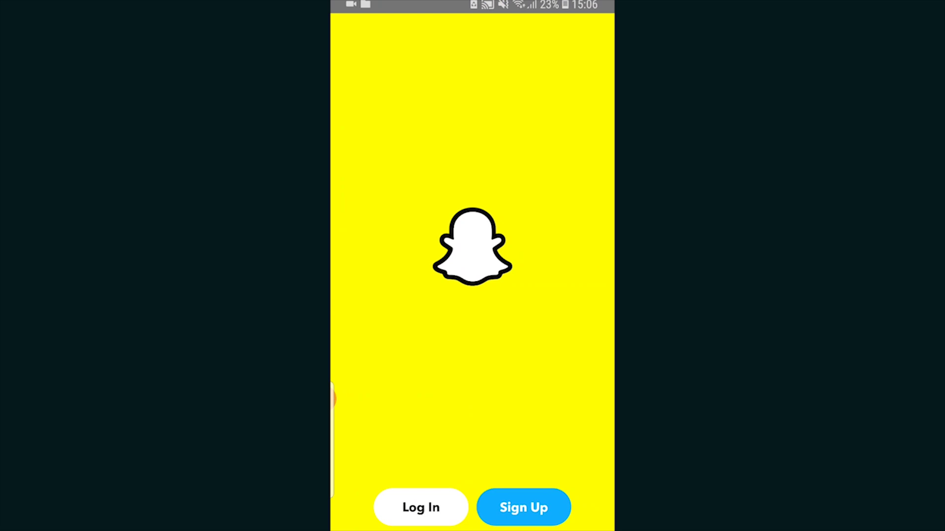
From the Snapchat log-in form, choose 'Forgot your password?' and reset via email
click(421, 507)
text(bradleybrxd)
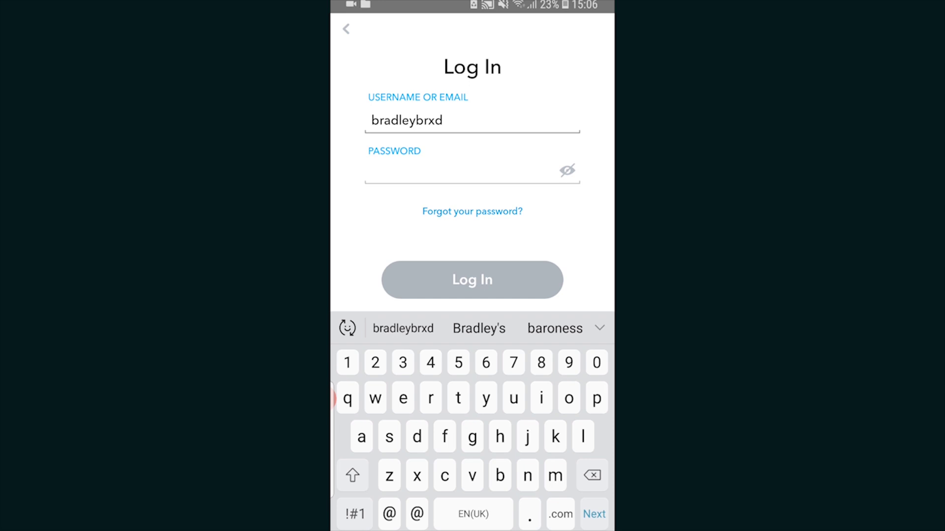
click(472, 211)
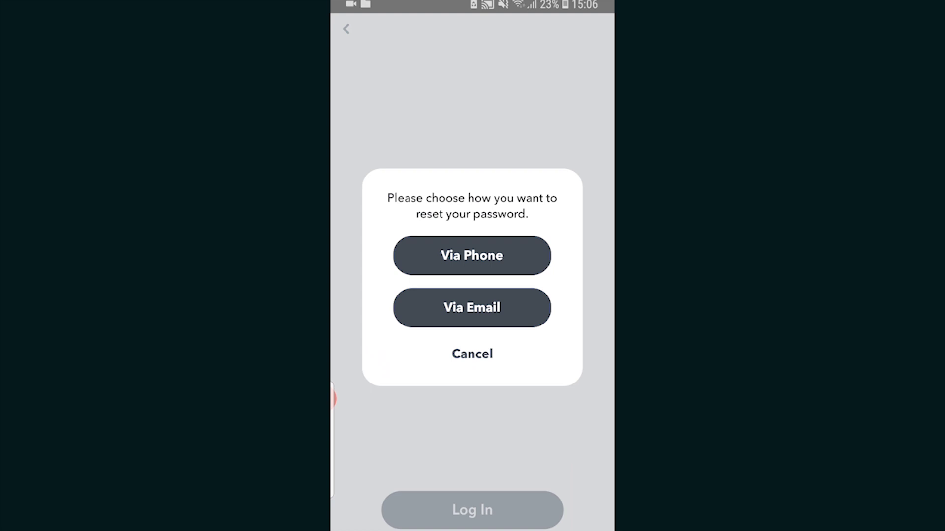
click(471, 307)
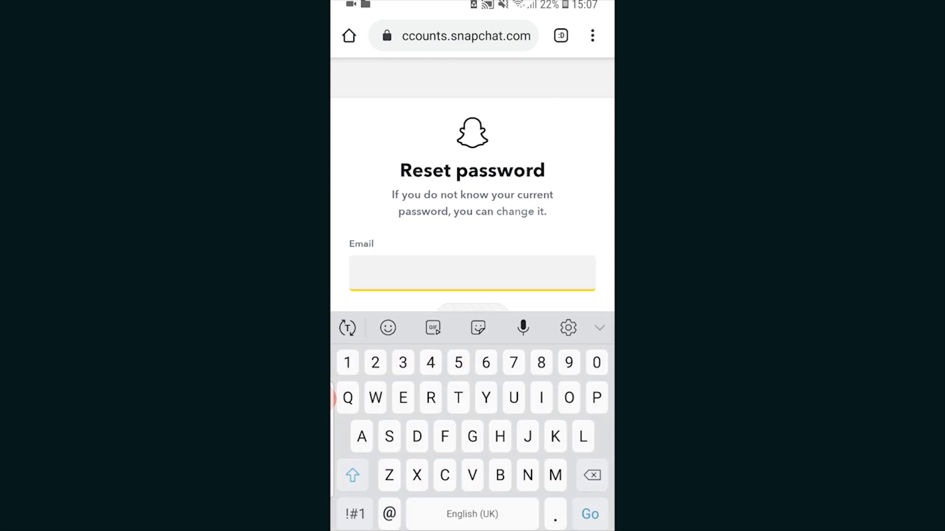
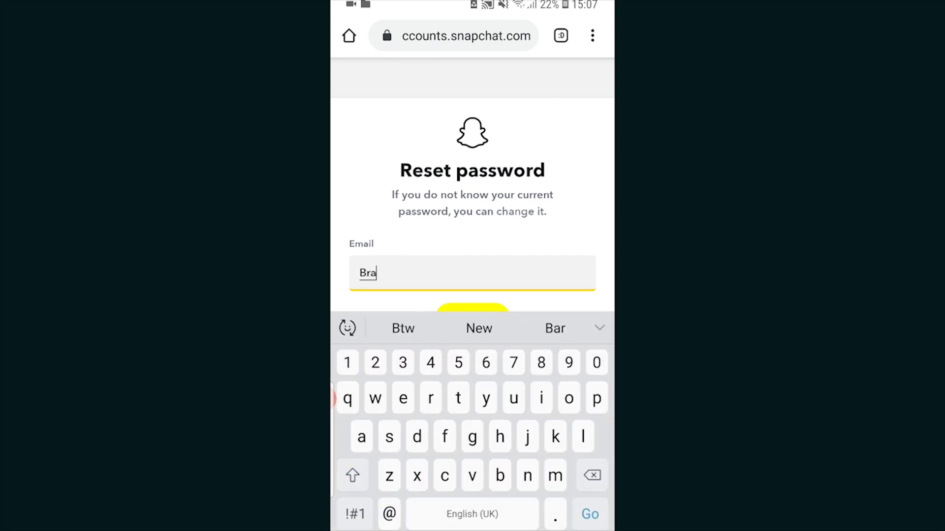
Enter the account's email address and submit the password reset request
click(402, 328)
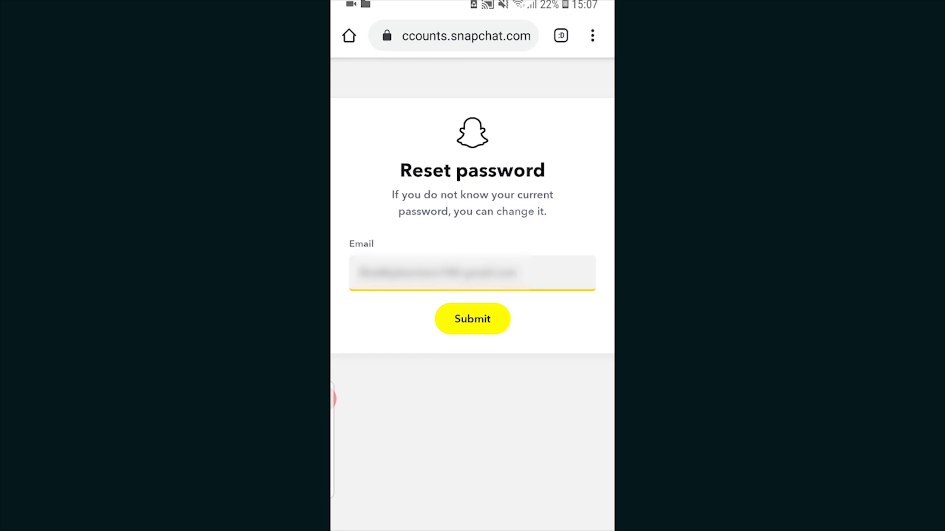
click(472, 319)
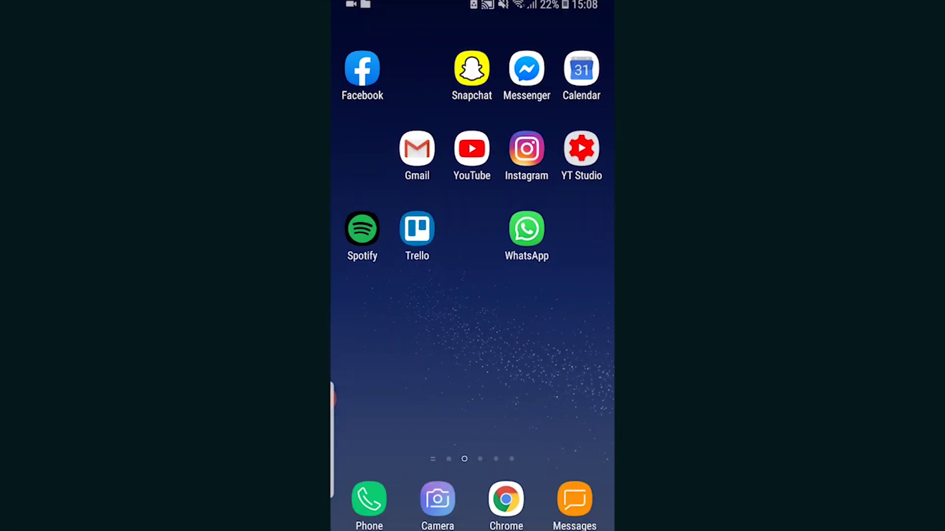
Open Gmail and the 'Snapchat Password Reset' email from Team Snapchat
click(417, 148)
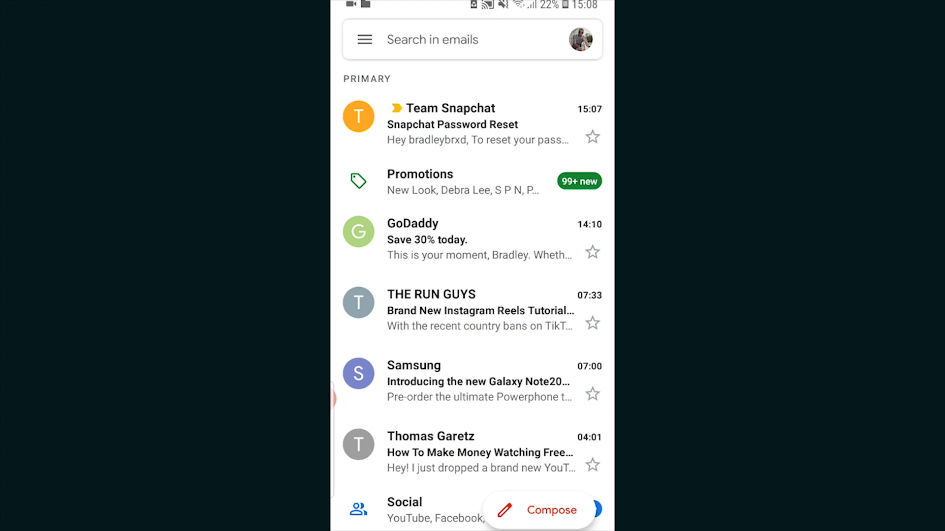
click(472, 124)
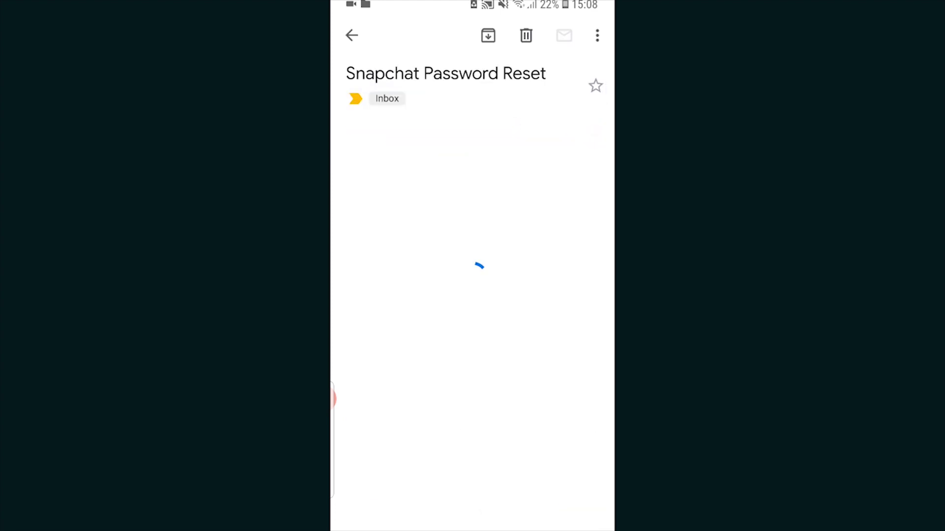